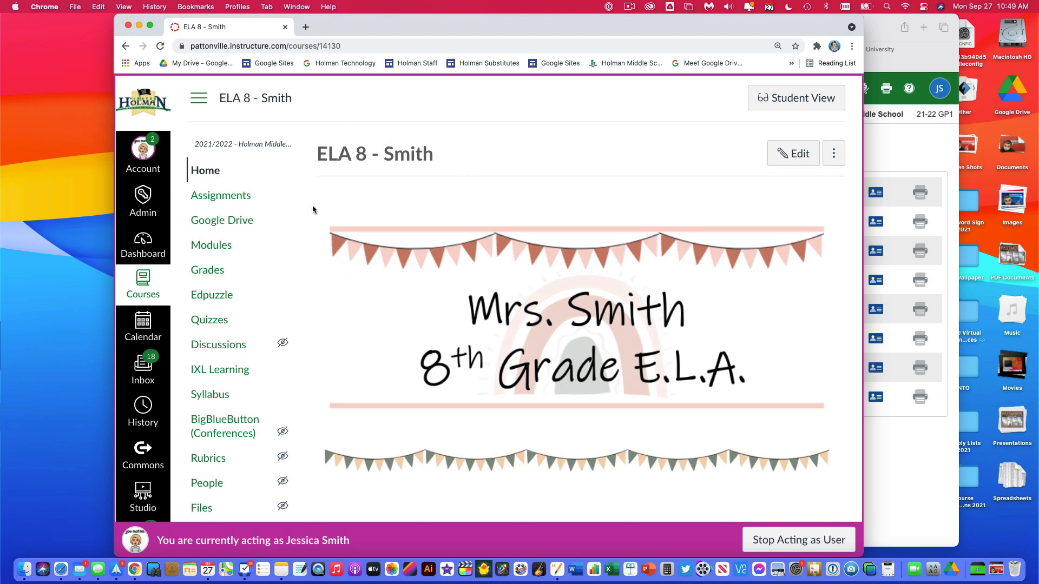
# - Open the ELA 8 course's gradebook and check that the Sections filter is on with section 1(A-B) chosen
pyautogui.click(215, 275)
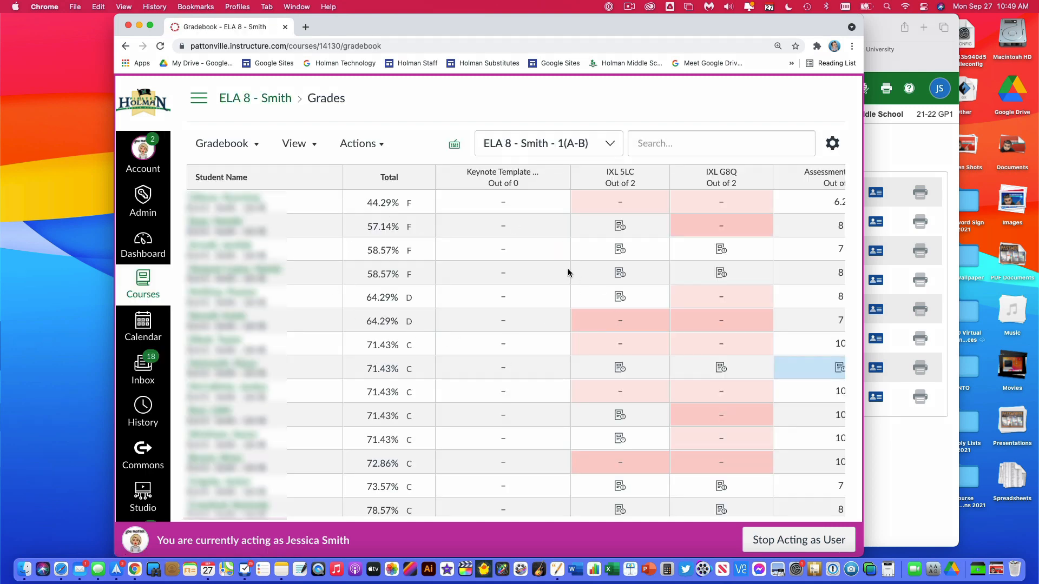
pyautogui.click(303, 145)
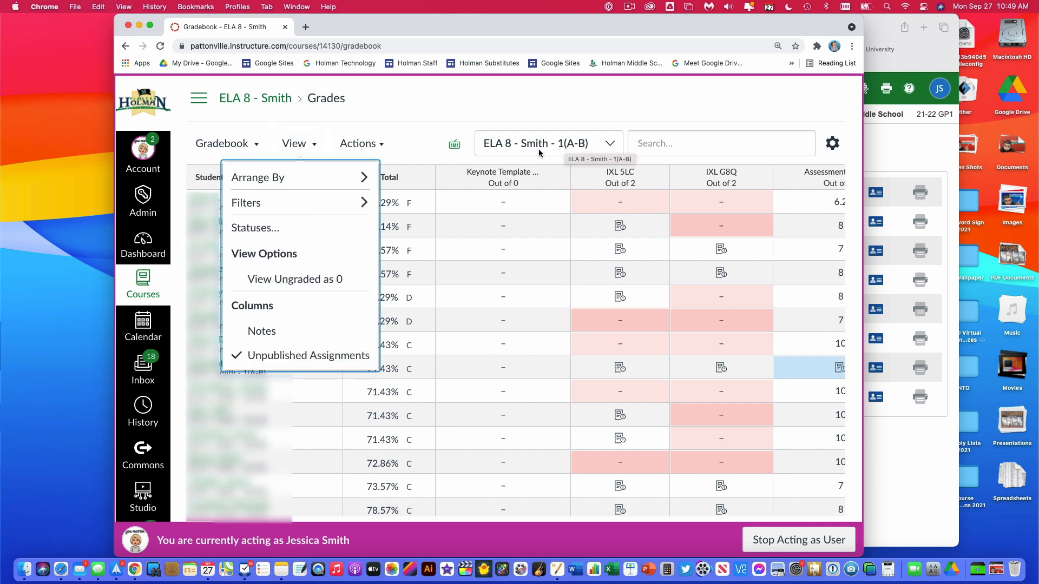
pyautogui.moveTo(296, 181)
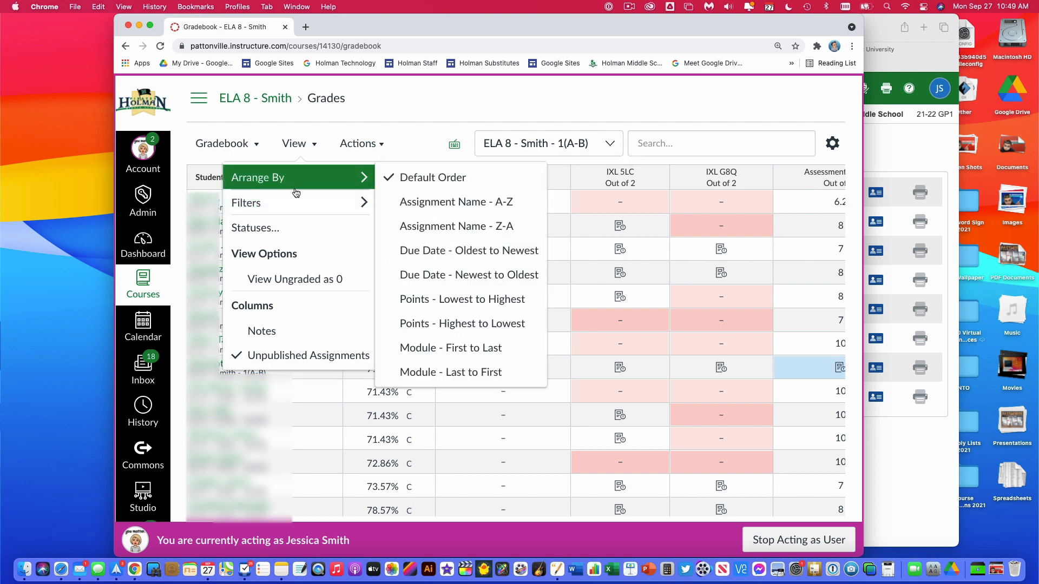
pyautogui.moveTo(294, 205)
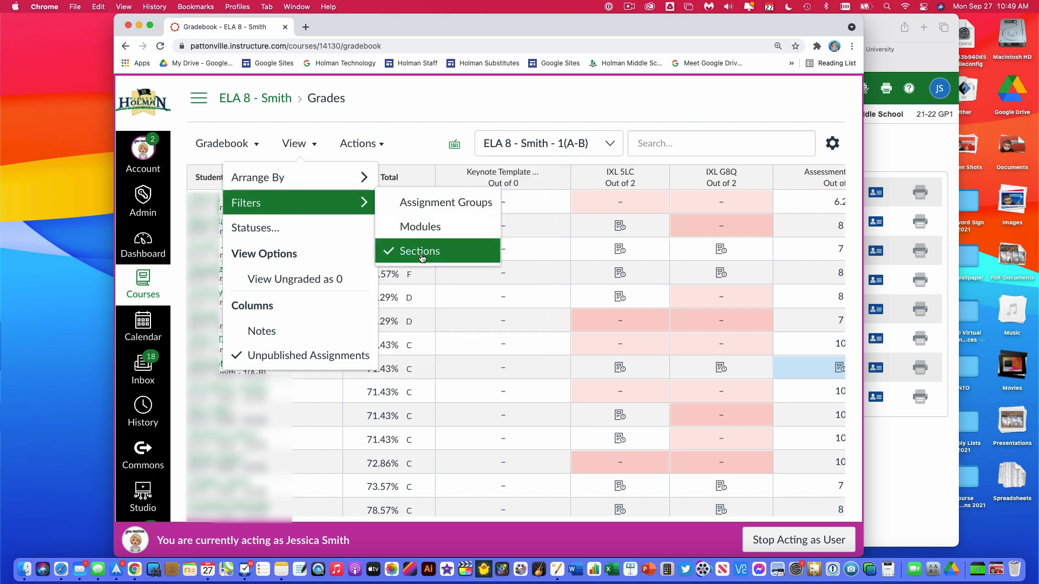
pyautogui.press('Escape')
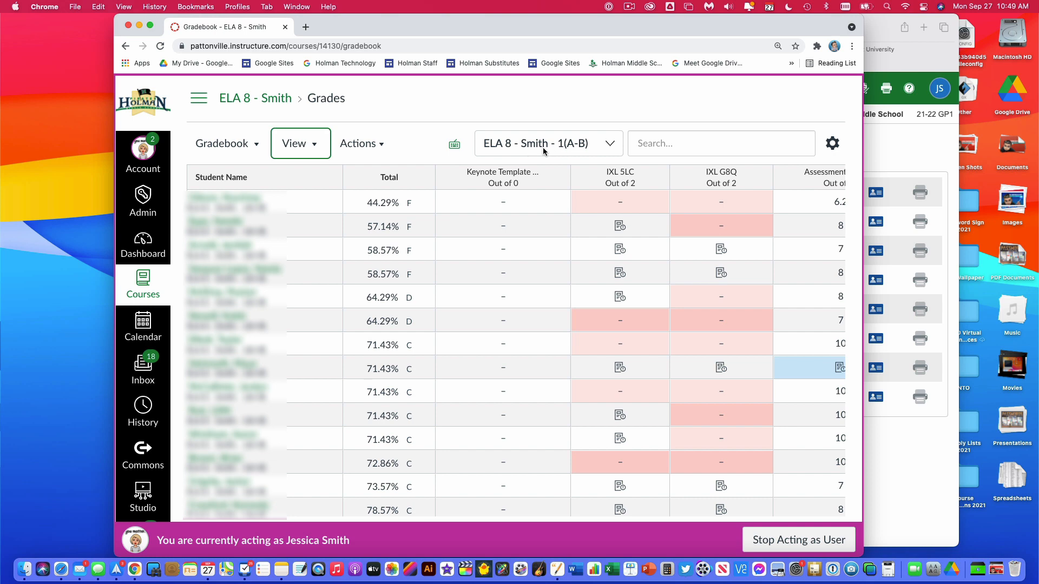
pyautogui.click(574, 152)
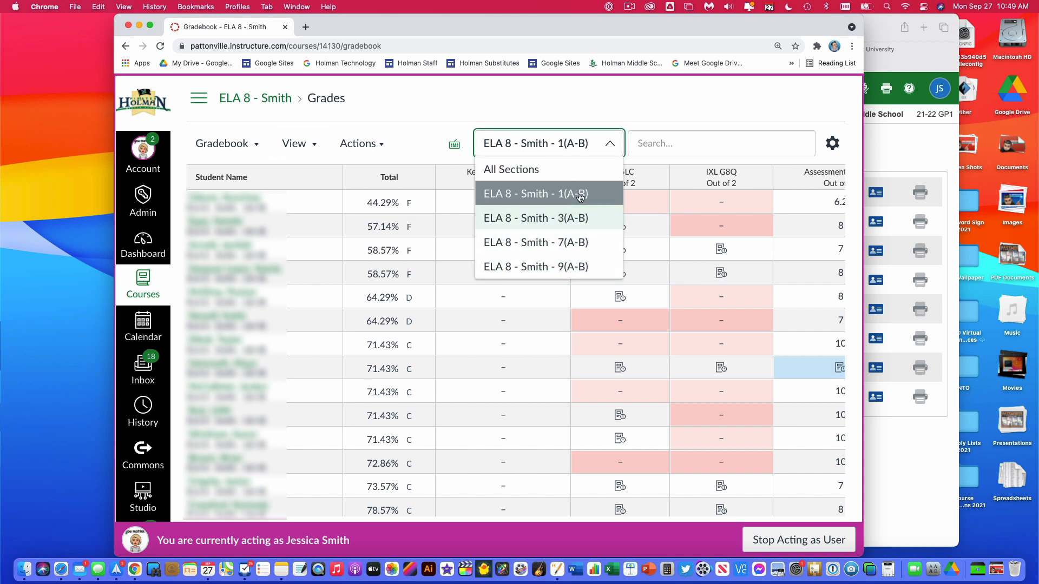
pyautogui.click(310, 149)
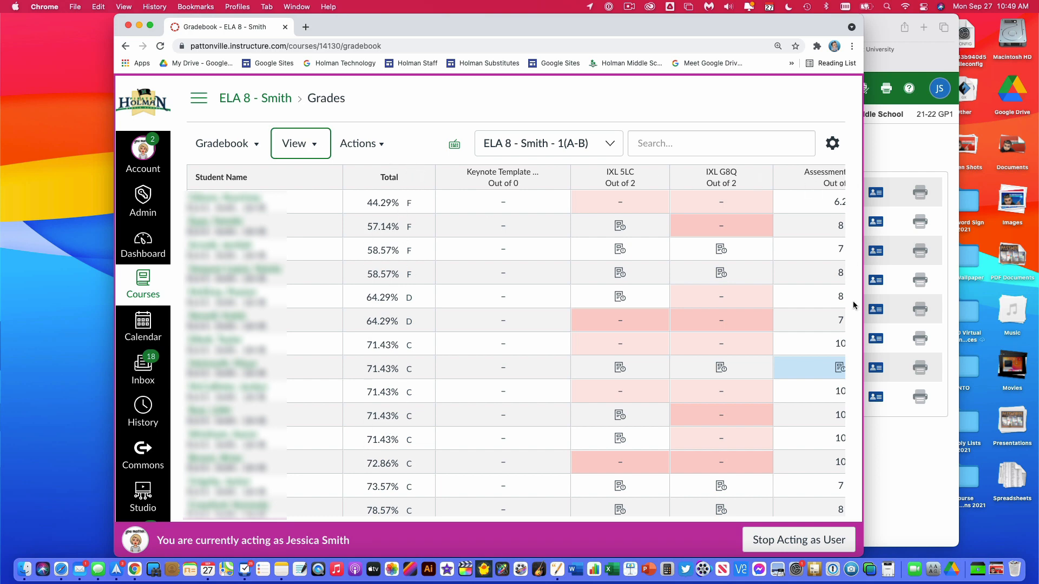
# - Look across the gradebook's assignment columns and examine the sort options for the Total column
pyautogui.hscroll(1, 672, 206)
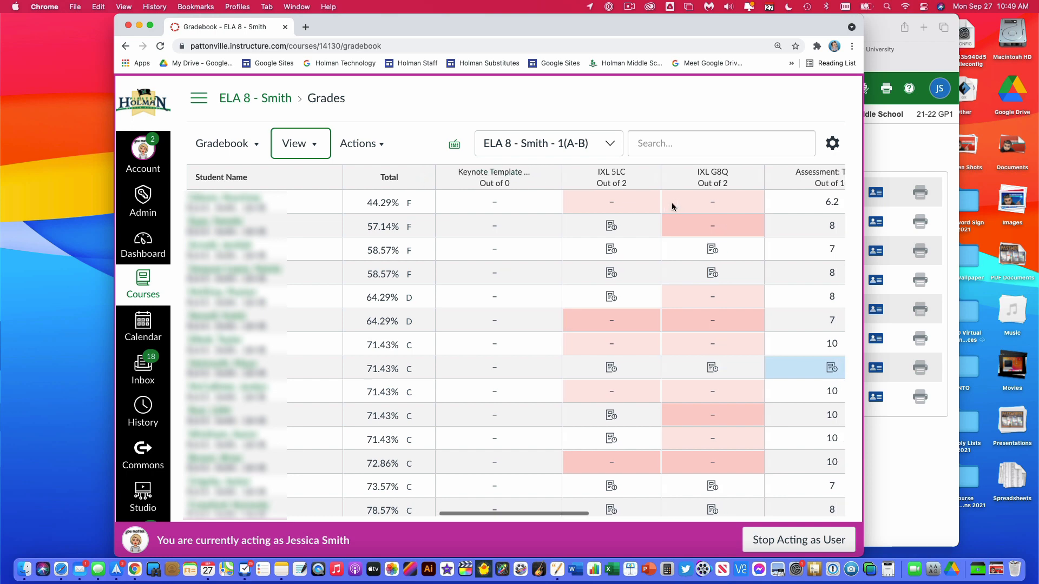
pyautogui.hscroll(10, 671, 206)
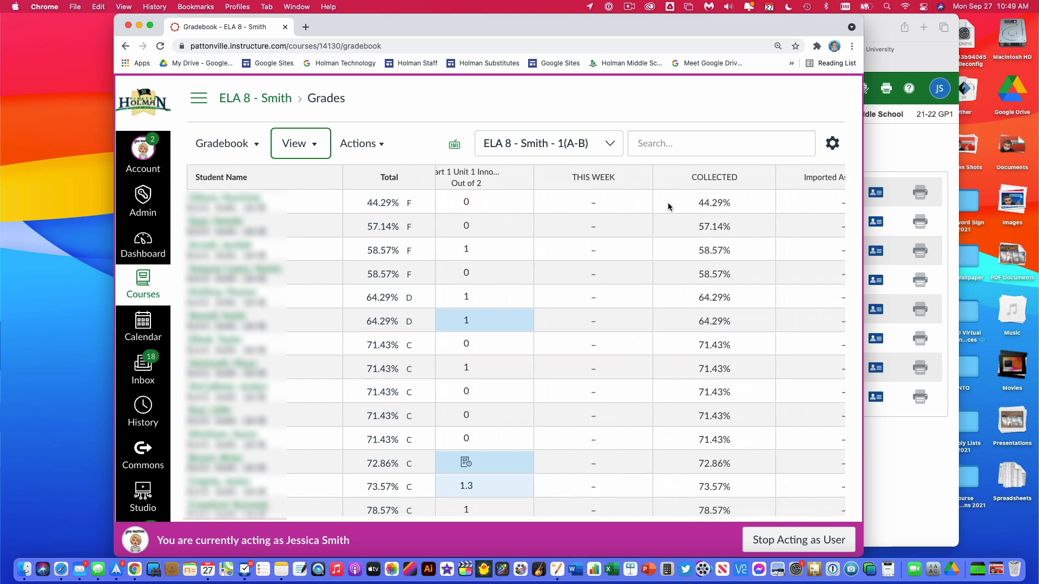
pyautogui.click(422, 177)
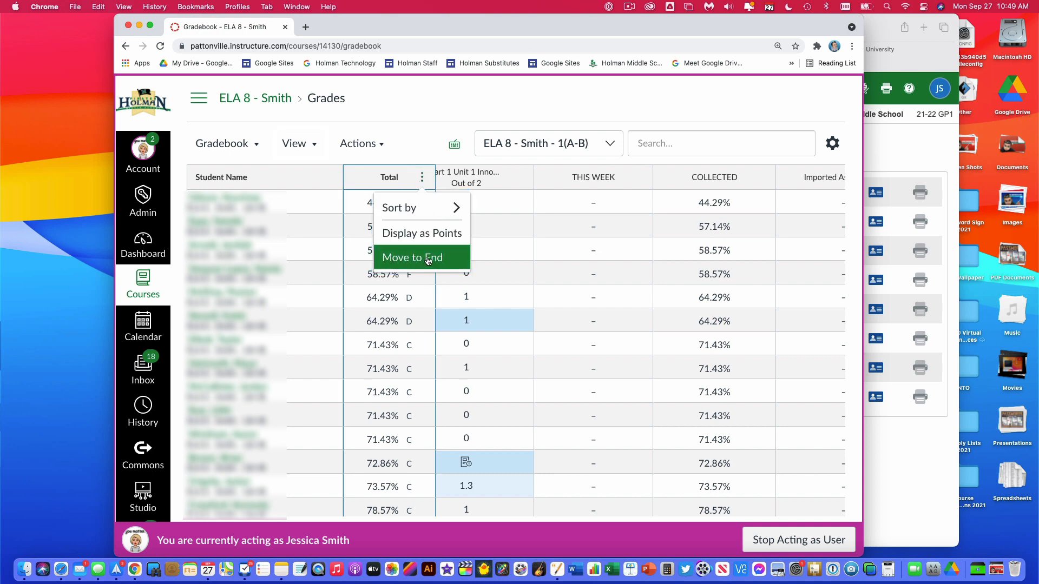
pyautogui.click(423, 137)
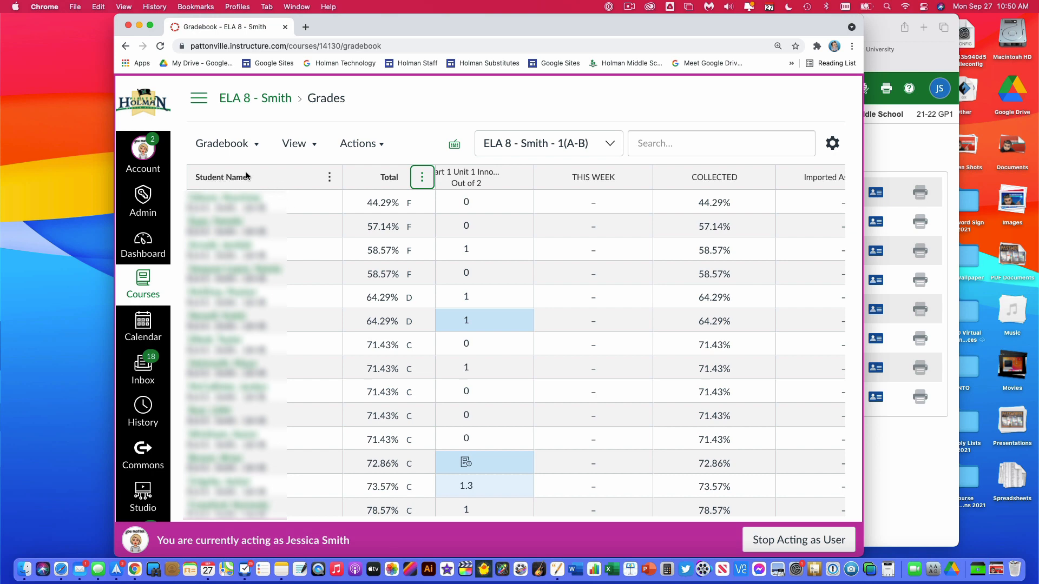
# - Sort the gradebook by student name in A–Z order
pyautogui.click(329, 178)
pyautogui.moveTo(337, 206)
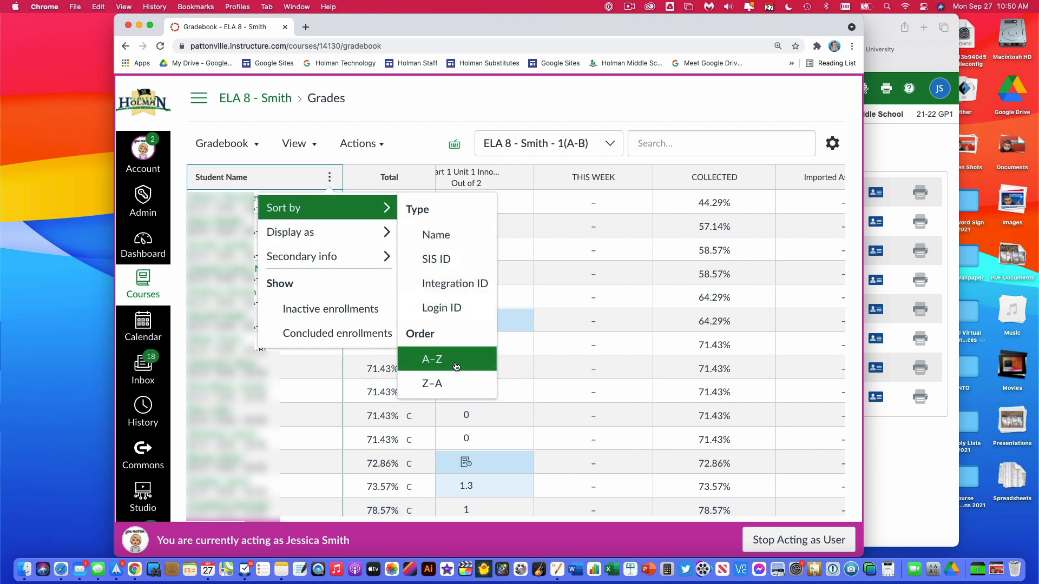
pyautogui.click(454, 367)
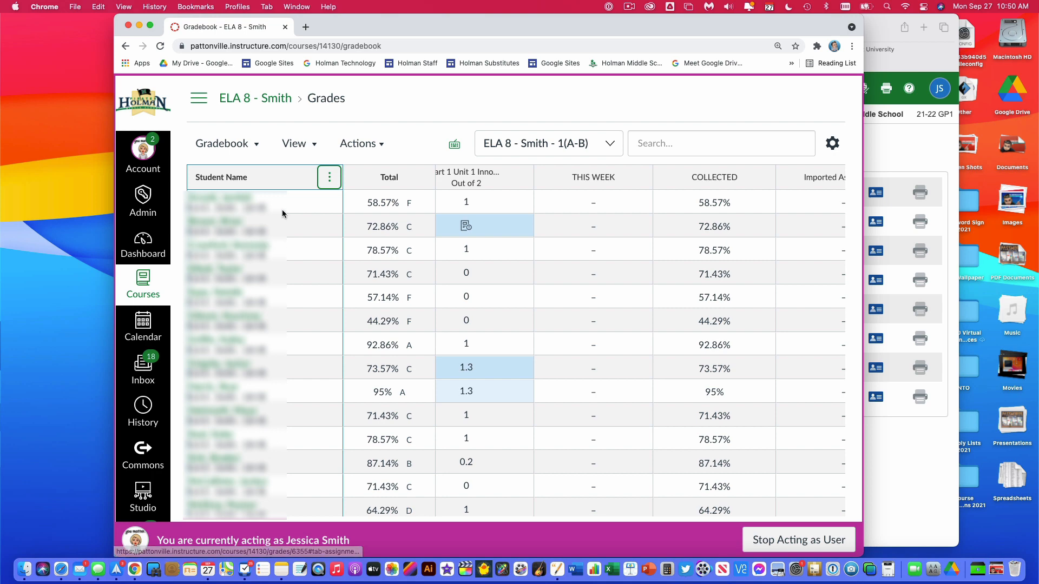
# - Narrow the gradebook's Student Name column so the Total column sits closer to the names
pyautogui.click(341, 203)
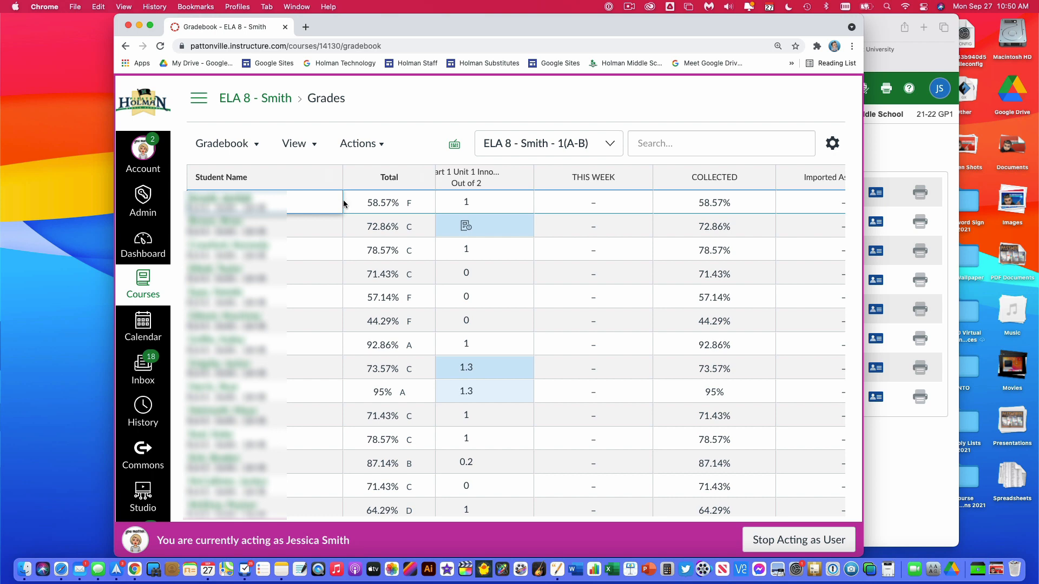
pyautogui.click(344, 236)
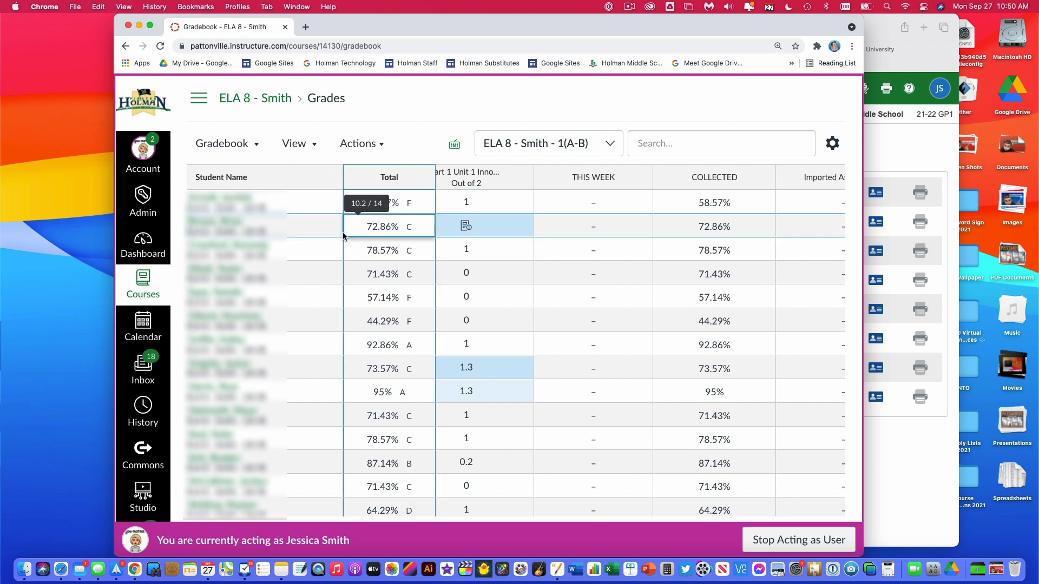
pyautogui.click(418, 132)
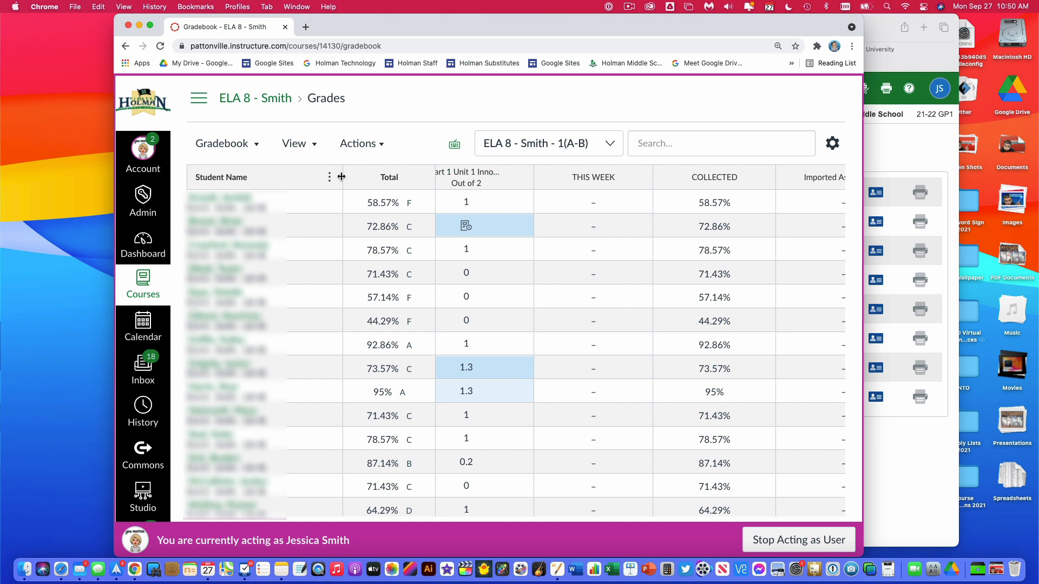
pyautogui.moveTo(341, 178); pyautogui.dragTo(288, 179)
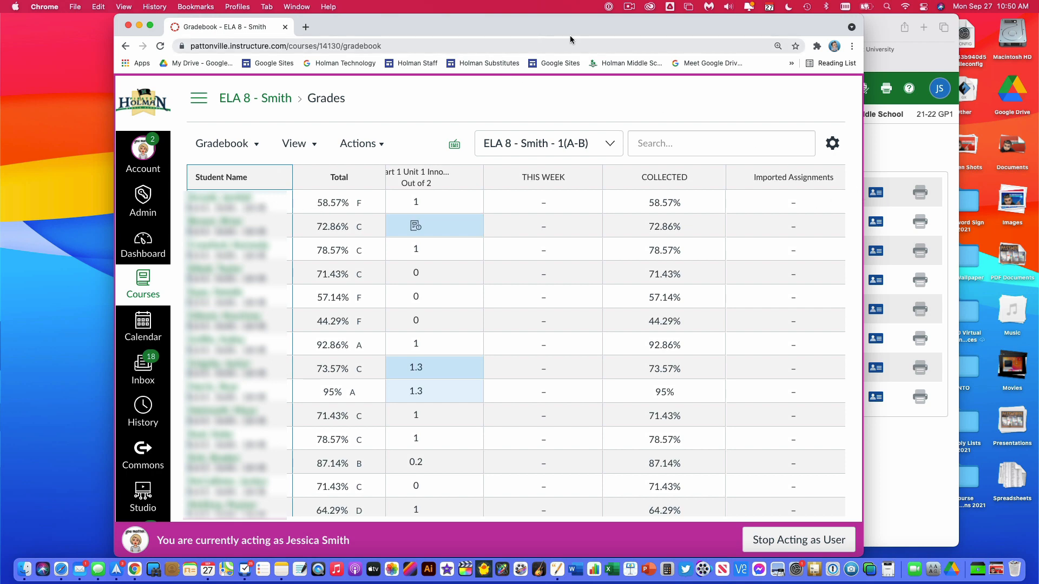
# - Switch to PowerSchool SIS in Safari and open PowerTeacher Pro
pyautogui.click(882, 28)
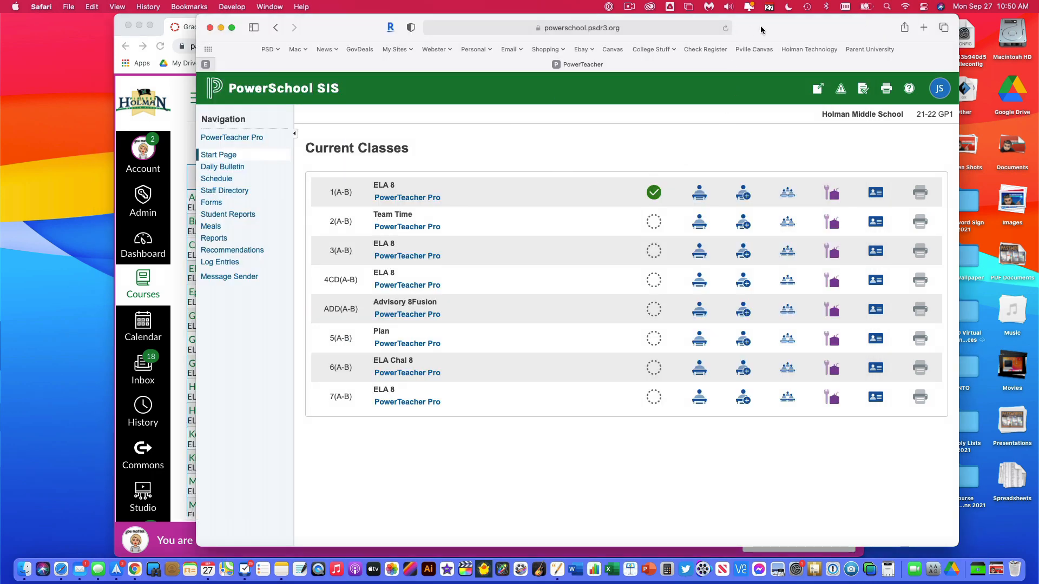
pyautogui.moveTo(764, 28); pyautogui.dragTo(749, 28)
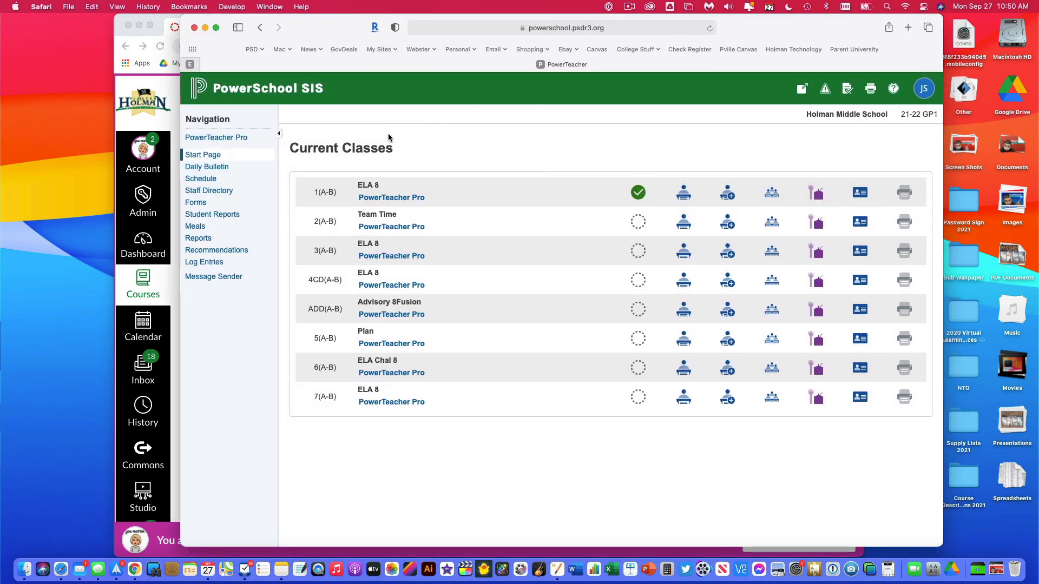
pyautogui.click(238, 139)
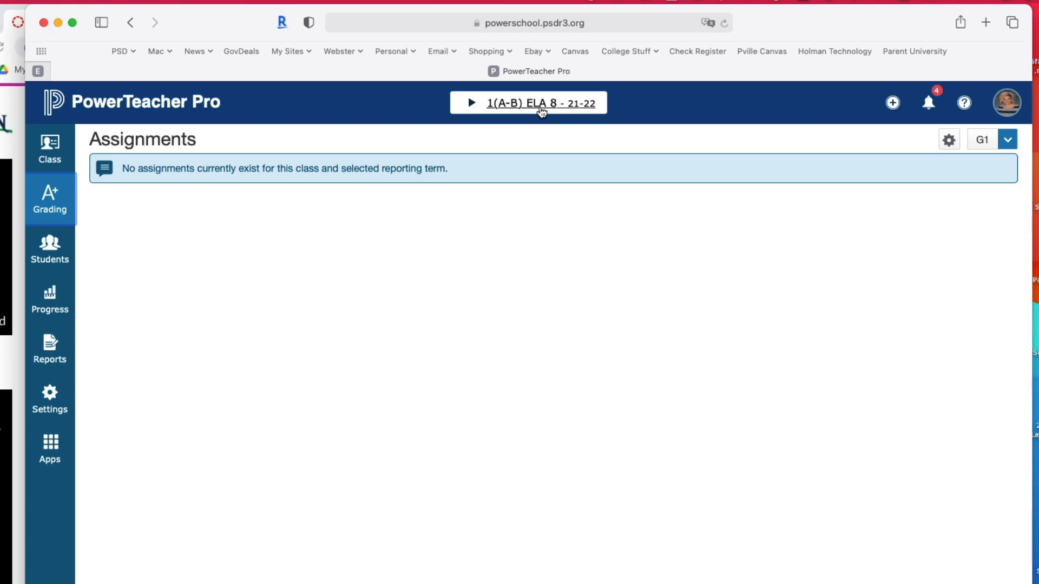
# - Review the class list and open the grading Scoresheet for class 1(A-B) ELA 8
pyautogui.click(541, 110)
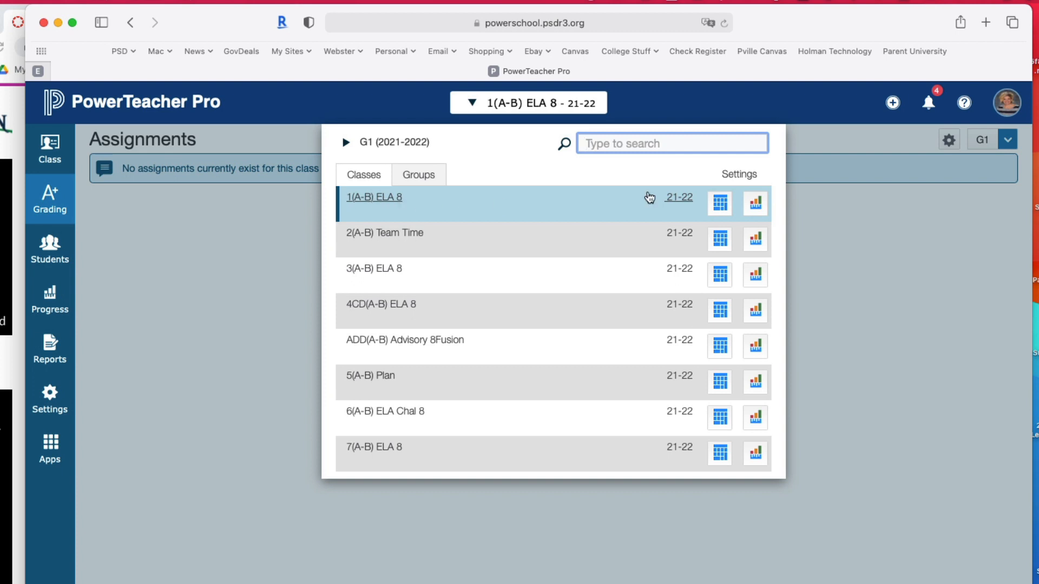
pyautogui.click(939, 196)
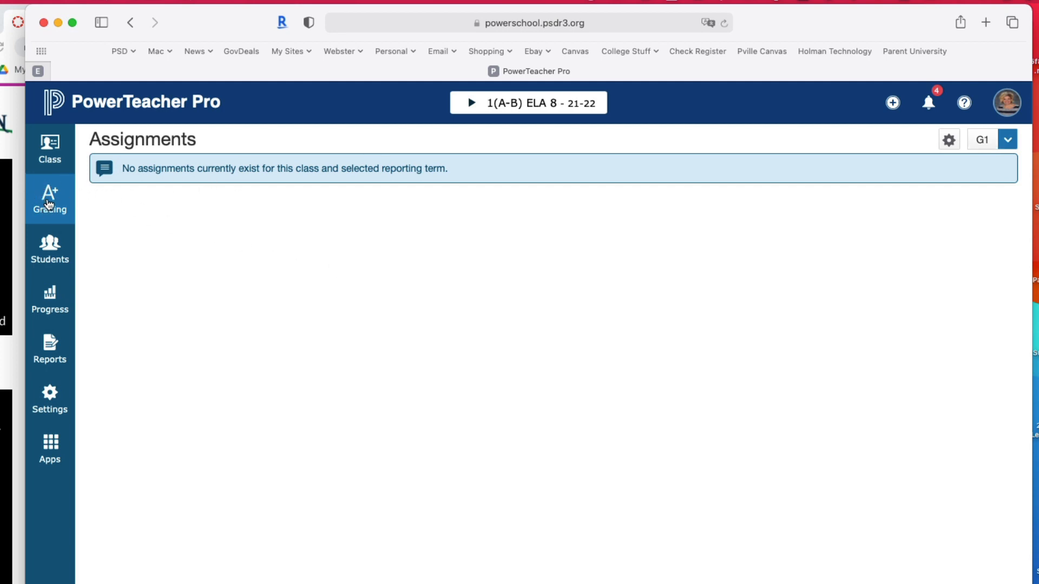
pyautogui.click(49, 205)
pyautogui.click(154, 219)
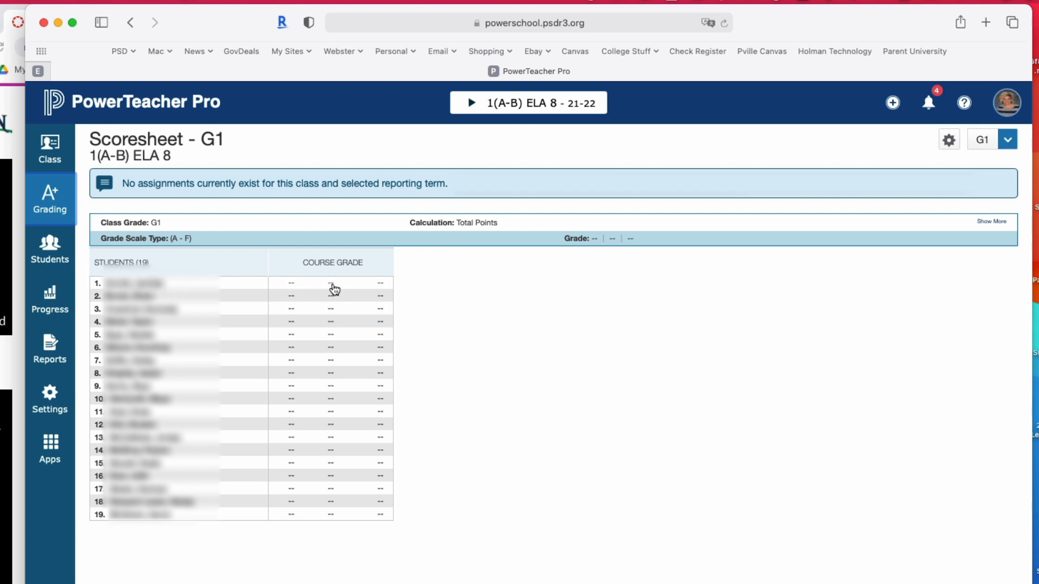
# - Open the first student's course grade for entry and place the narrowed scoresheet window beside the Canvas gradebook's Total column
pyautogui.click(329, 287)
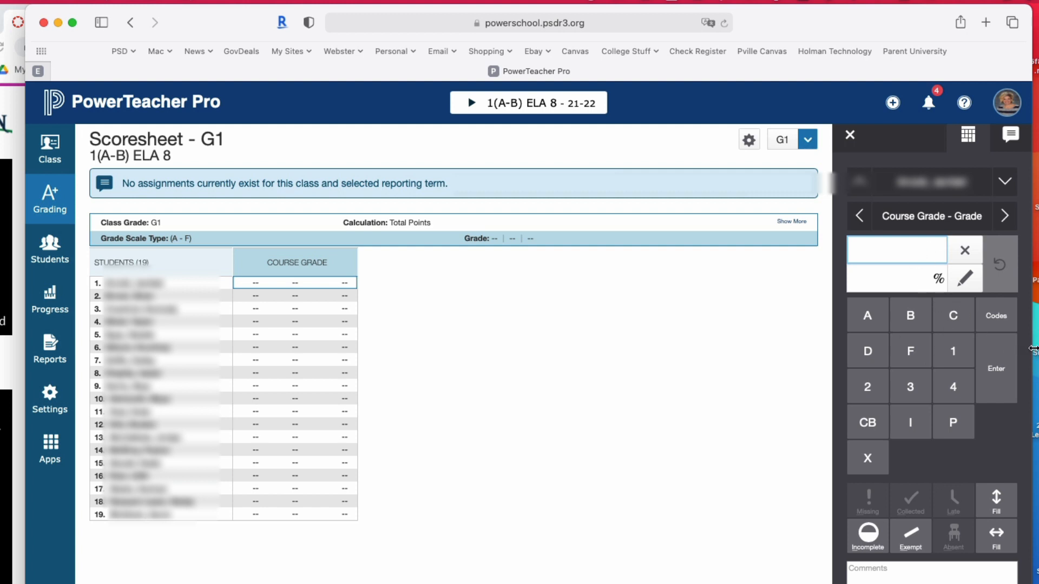
pyautogui.moveTo(1032, 349); pyautogui.dragTo(641, 352)
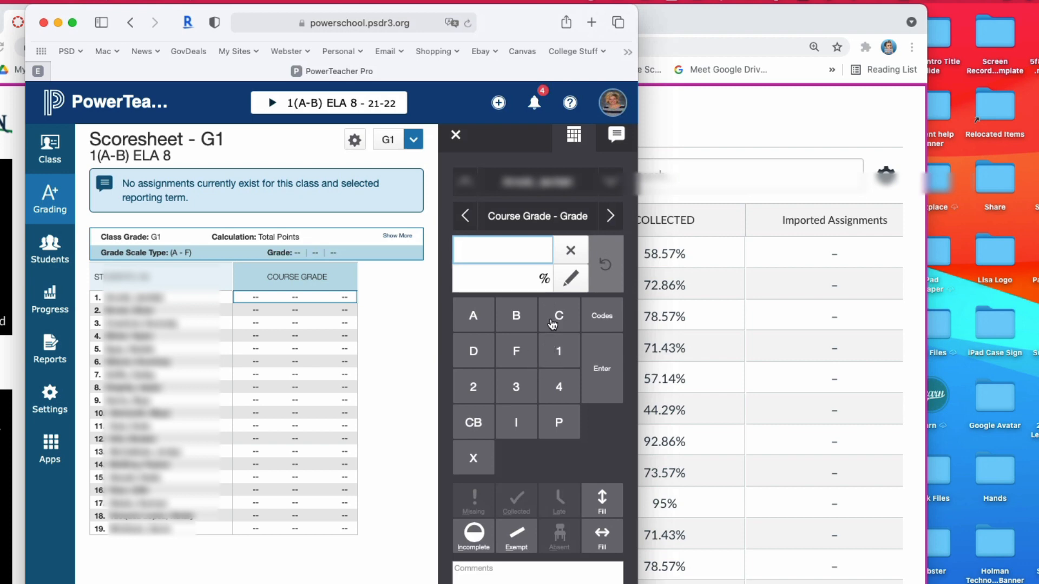
pyautogui.moveTo(521, 20); pyautogui.dragTo(896, 20)
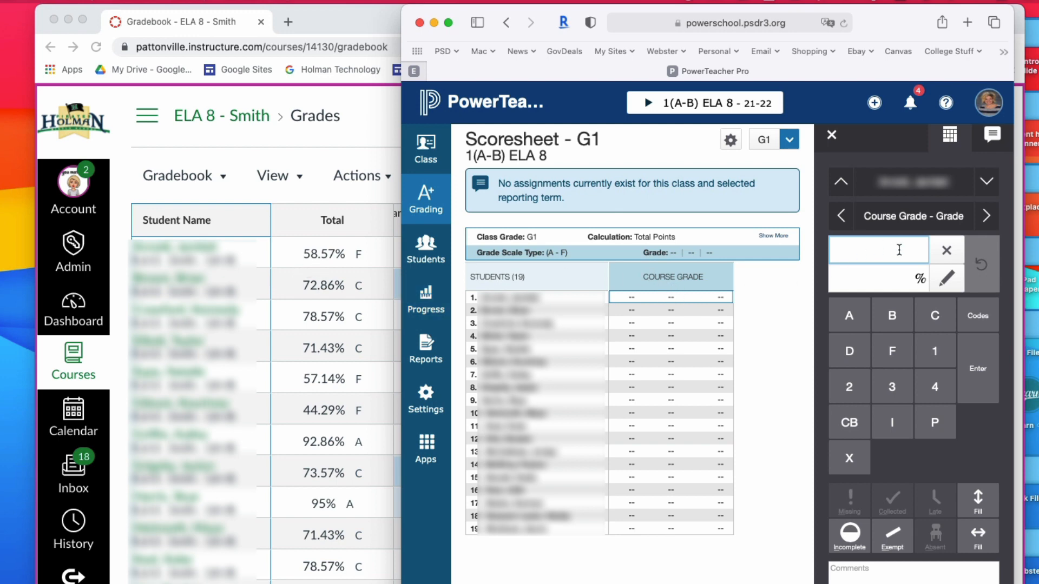
# - Set the course grade to 59% for the first student and 73% for the second, and open the third student's percentage
pyautogui.click(885, 284)
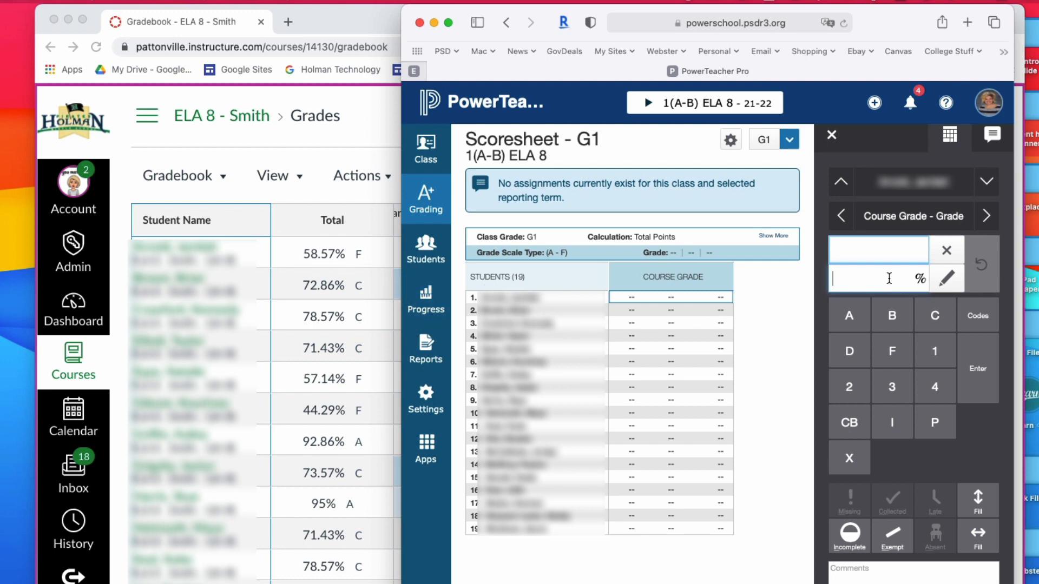
pyautogui.write('59')
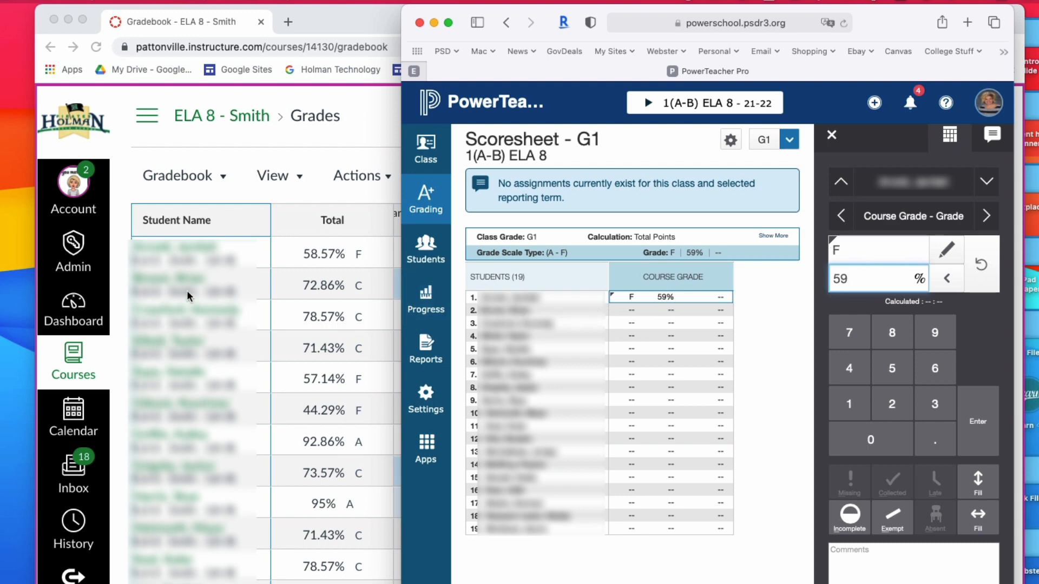
pyautogui.click(669, 312)
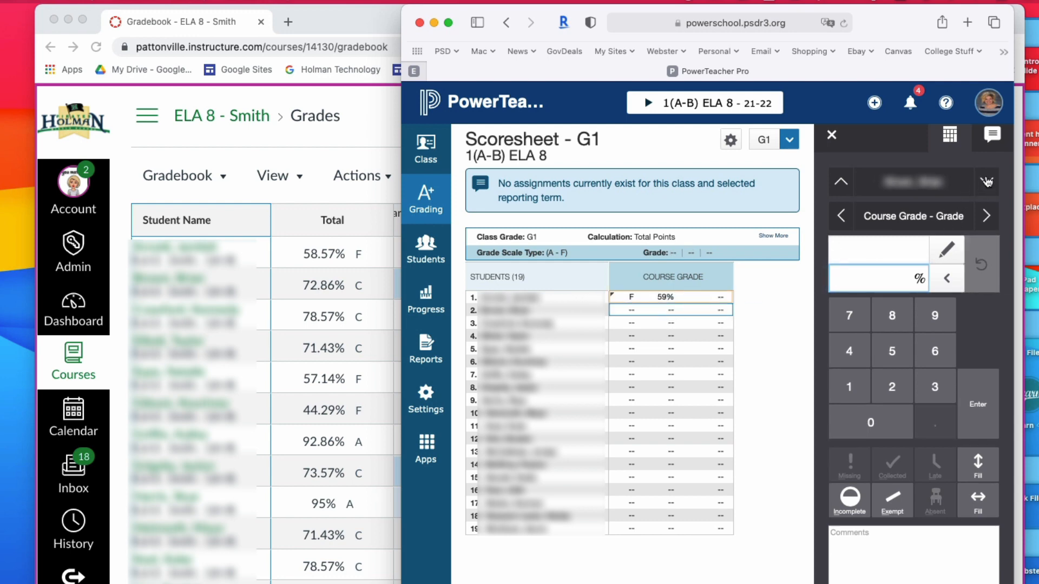
pyautogui.click(892, 278)
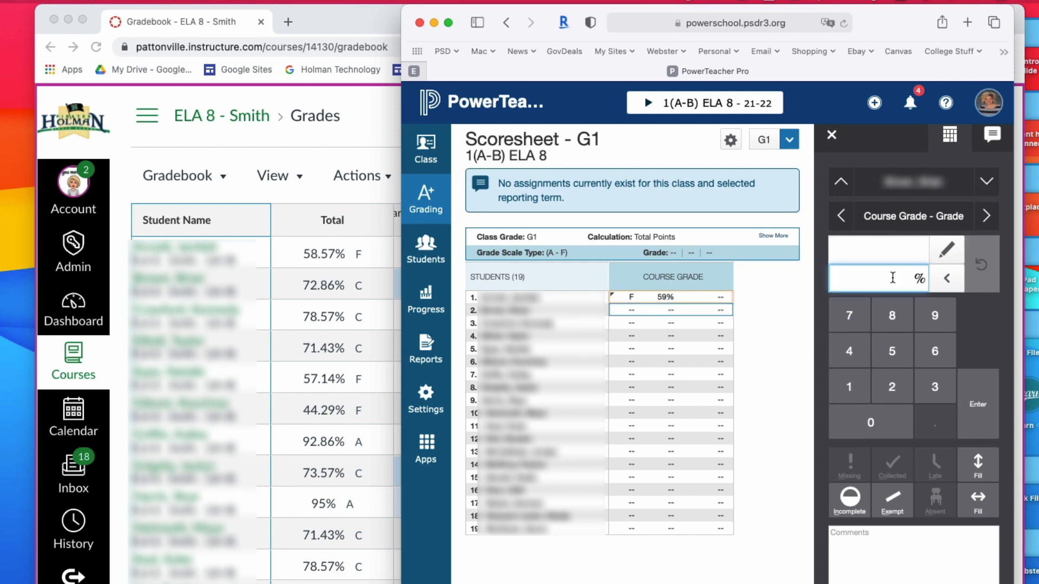
pyautogui.write('73')
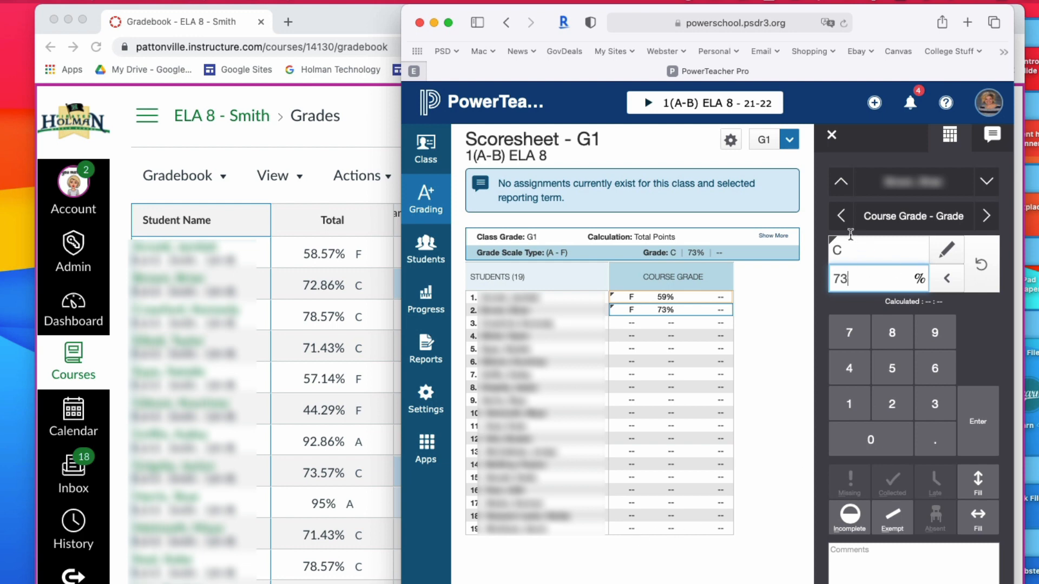
pyautogui.click(672, 325)
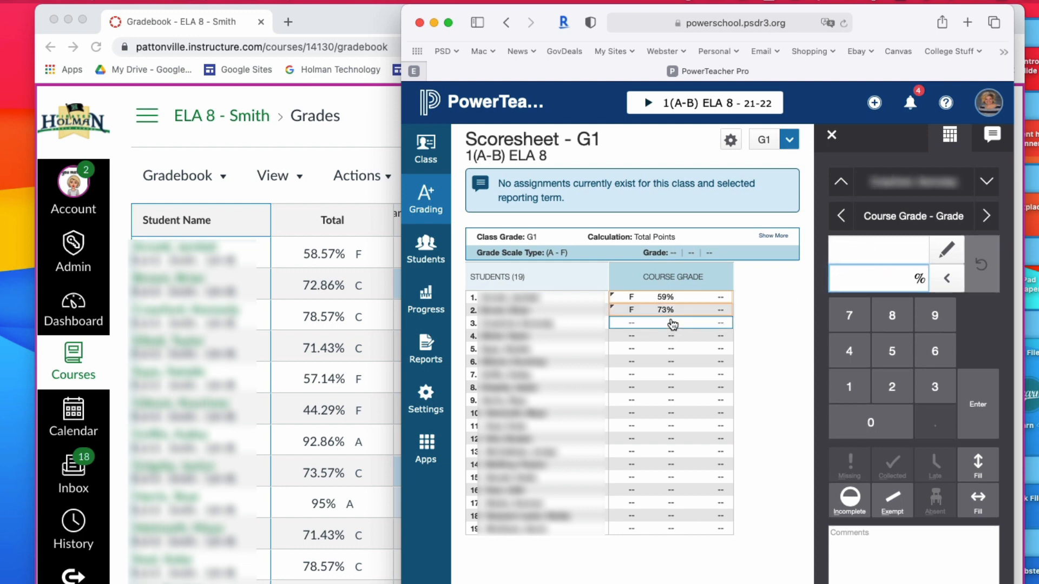
pyautogui.click(878, 283)
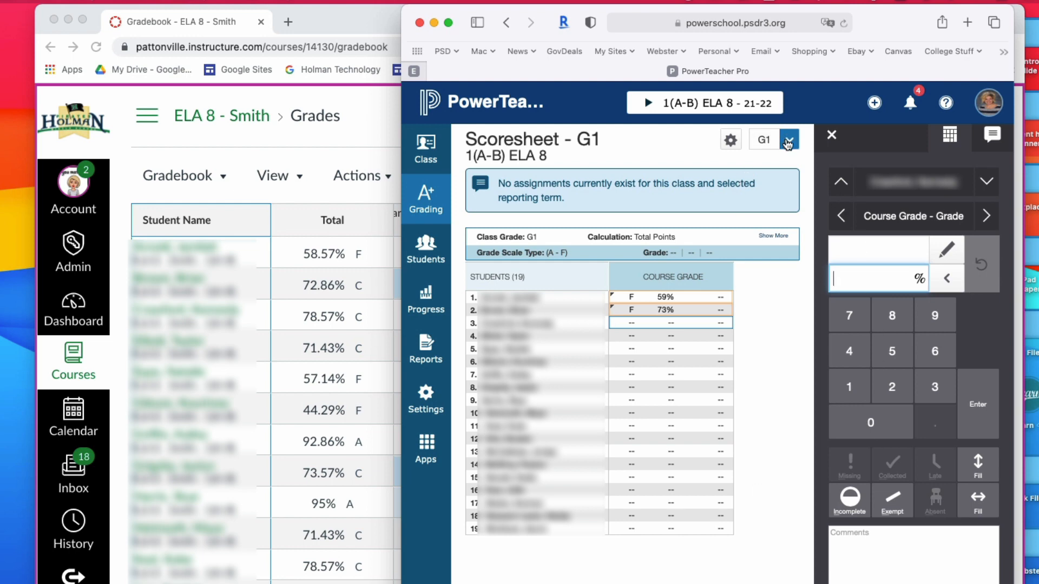
# - Switch the scoresheet to class 3(A-B) ELA 8
pyautogui.click(743, 112)
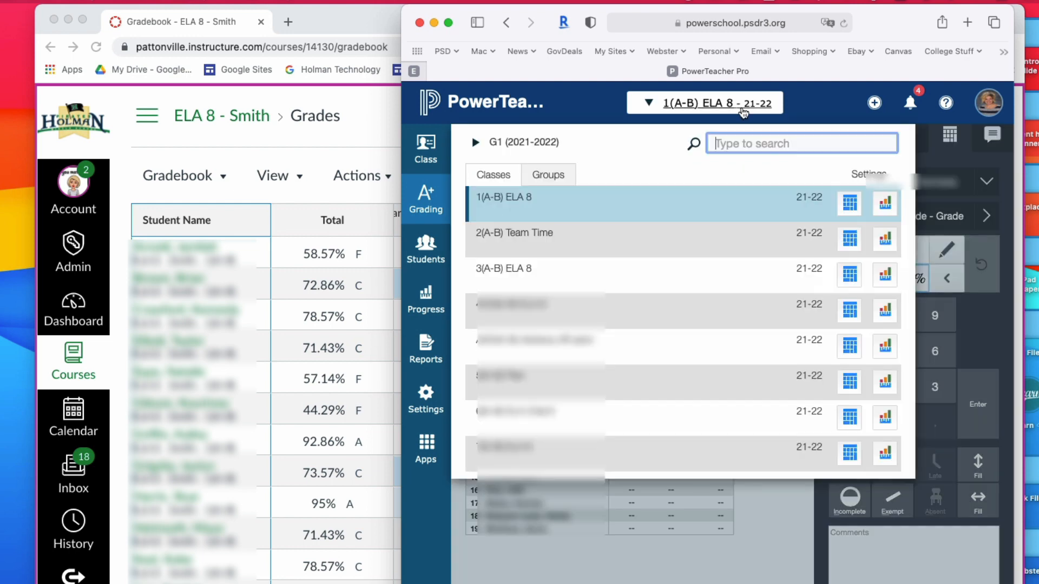
pyautogui.click(591, 273)
pyautogui.click(673, 216)
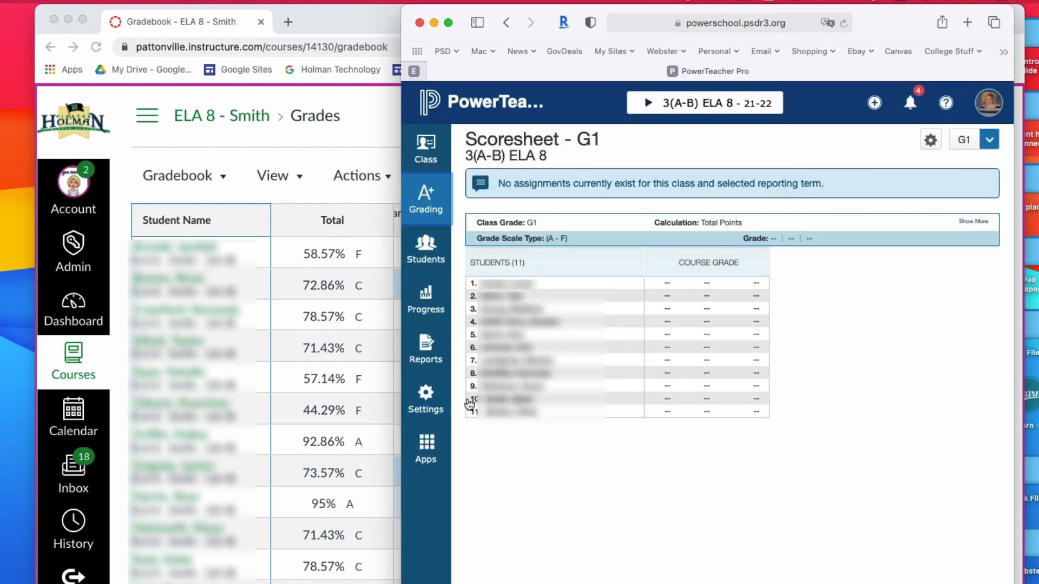
# - Return to the Canvas gradebook and show the students of section 3(A-B)
pyautogui.click(281, 144)
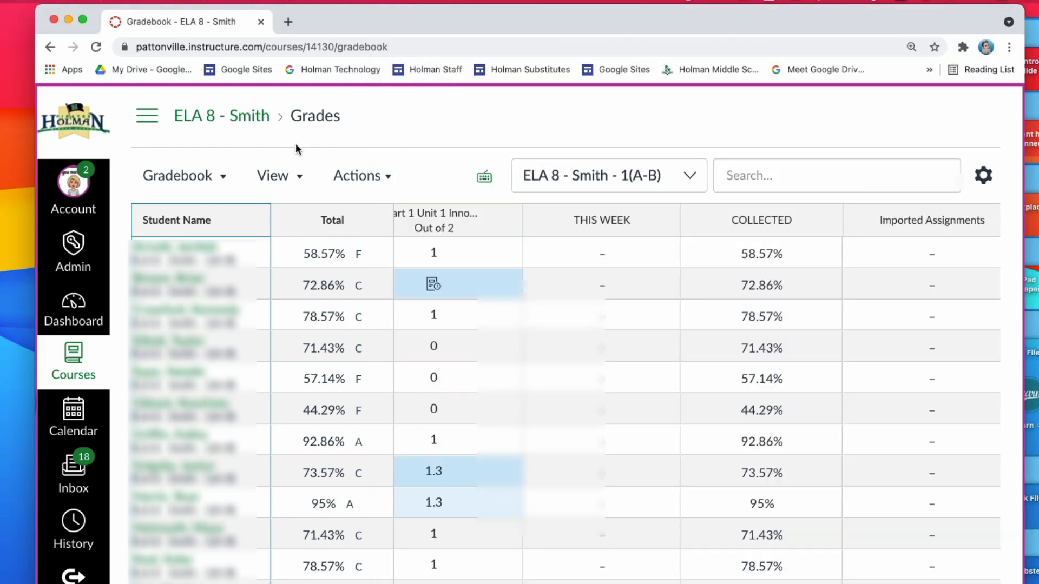
pyautogui.click(688, 176)
pyautogui.click(662, 278)
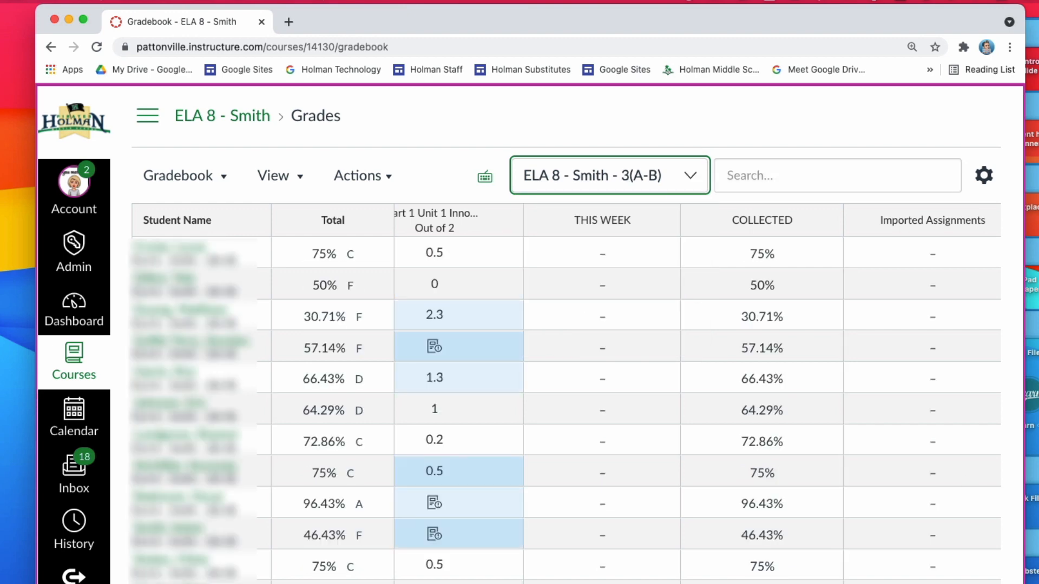
# - Switch back to the PowerTeacher Pro scoresheet and open its list of reporting terms
pyautogui.press('super+Tab')
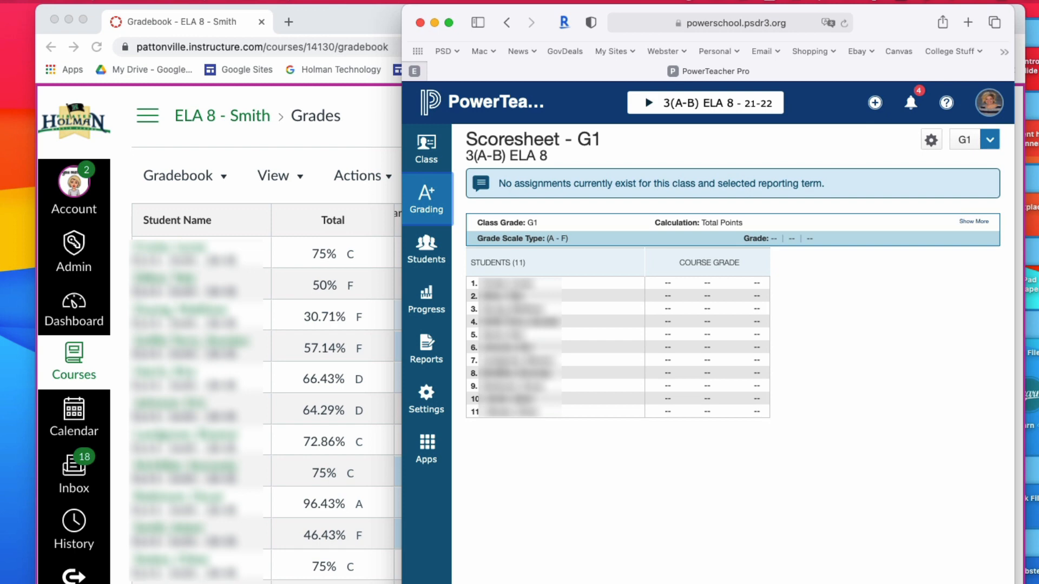
pyautogui.click(988, 140)
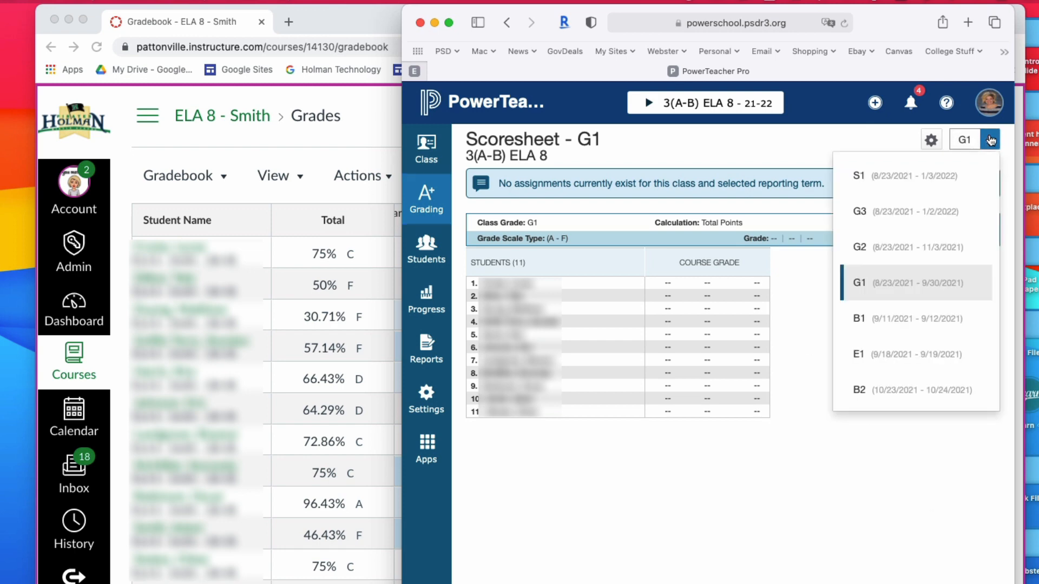